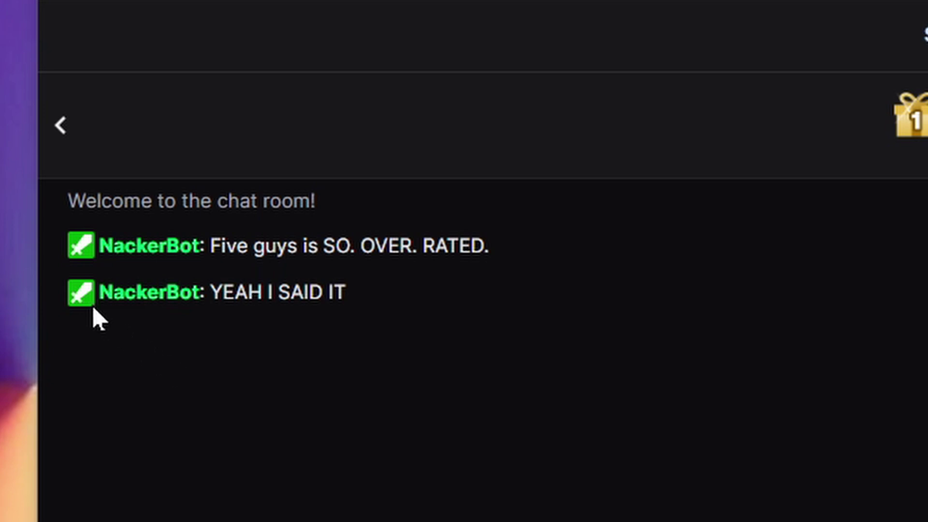
Step: Show the moderator badge beside the bot's messages in Twitch chat
mouse_move(81, 300)
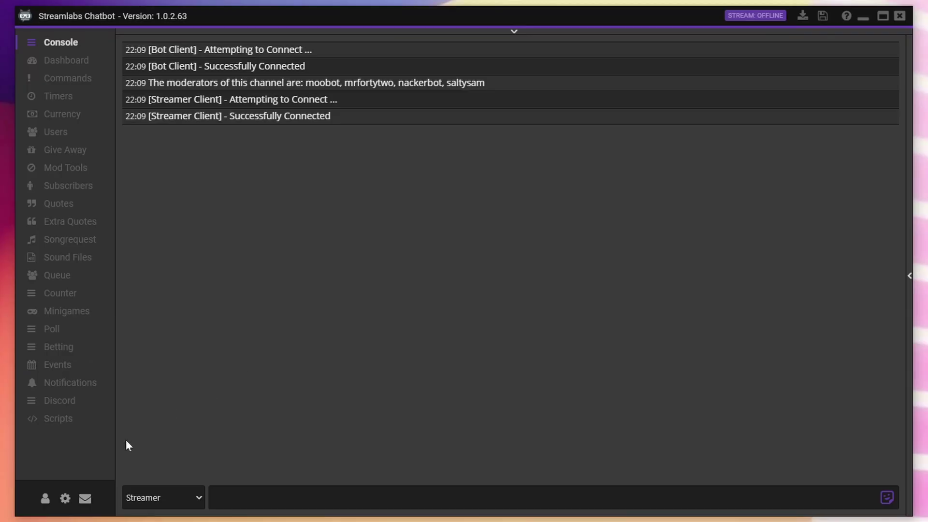
Step: Open the Connections settings to check the bot and streamer accounts
left_click(42, 505)
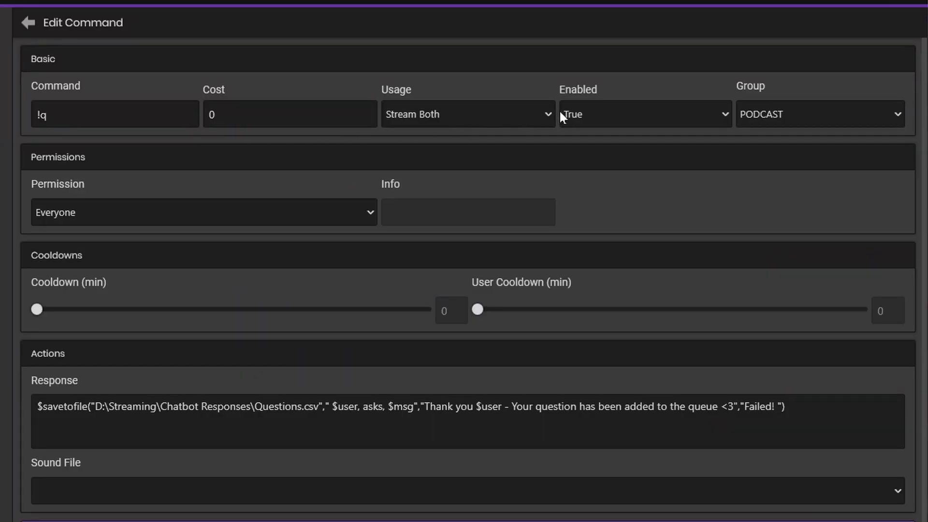
left_click(550, 115)
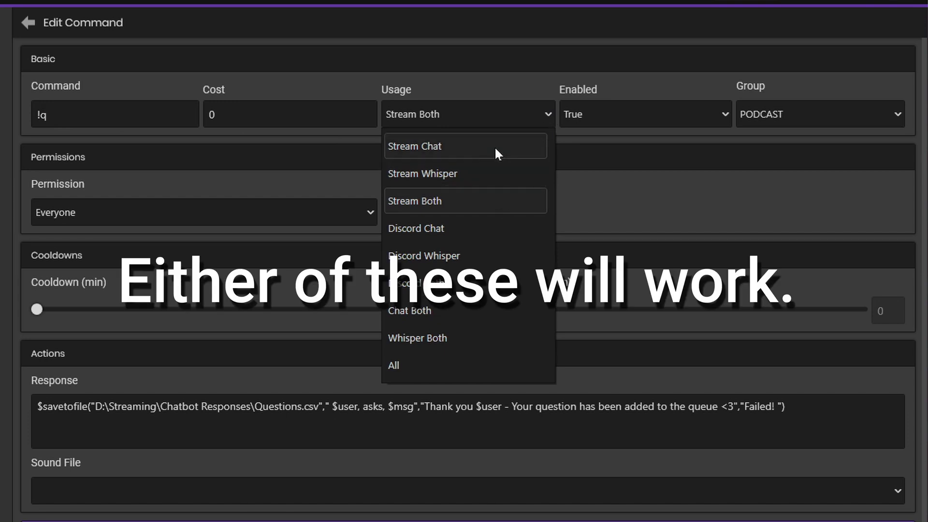
left_click(725, 115)
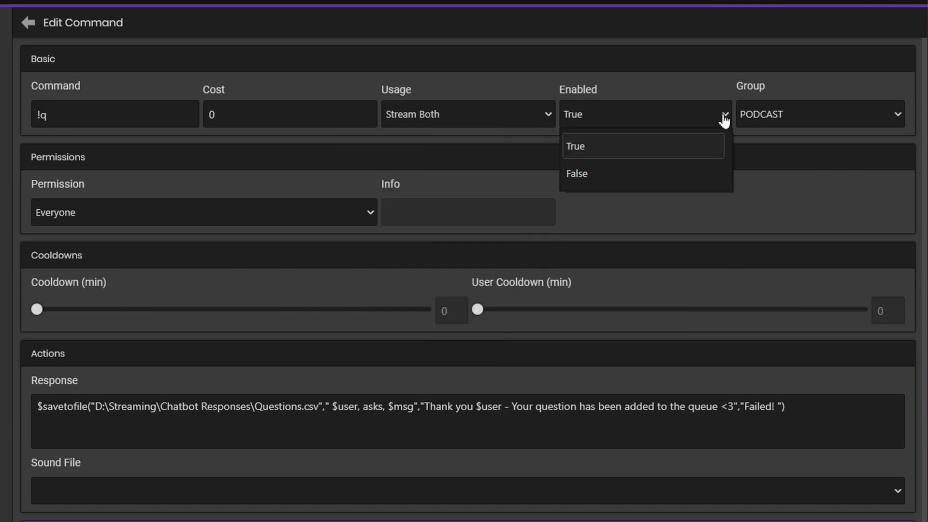
left_click(581, 150)
left_click(895, 121)
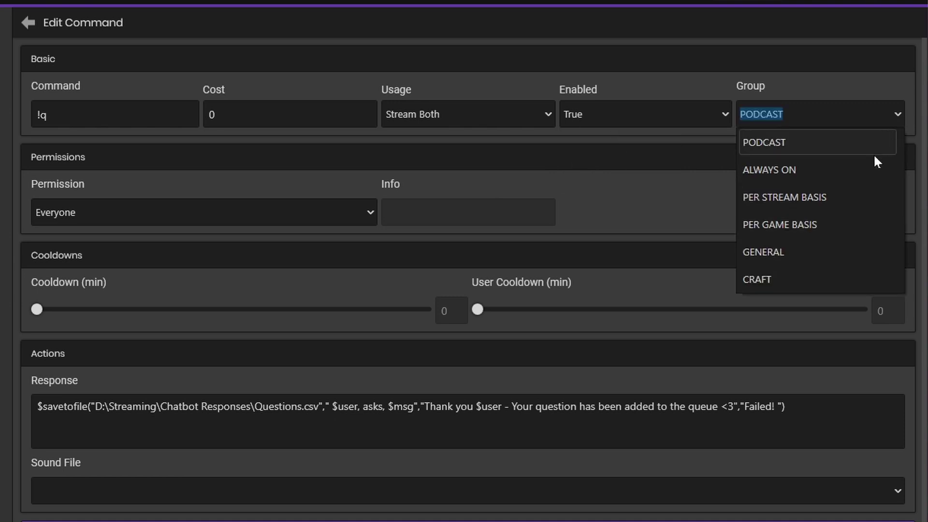
left_click(846, 145)
left_click(358, 213)
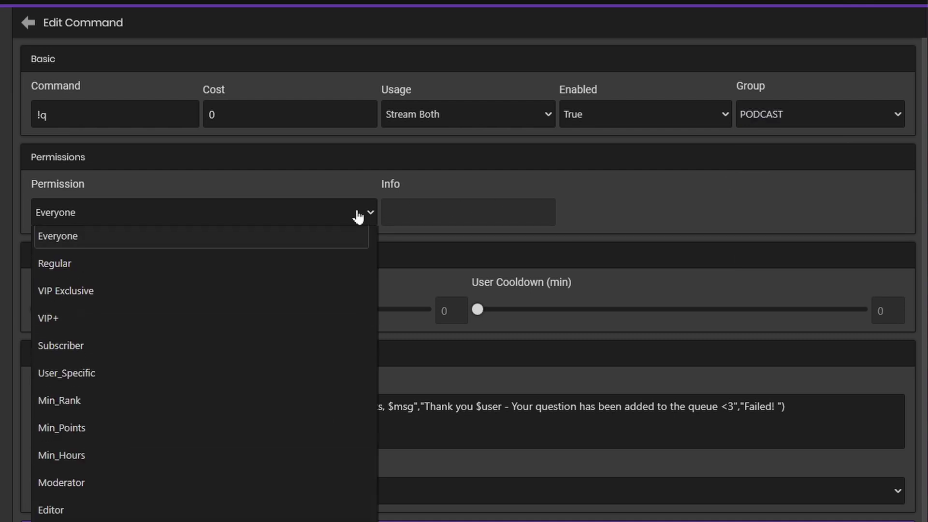
left_click(77, 246)
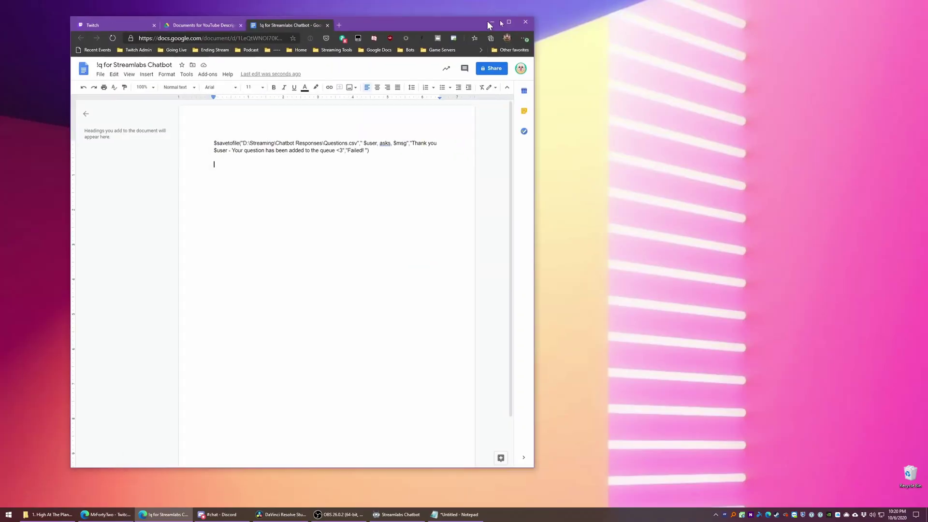
Step: Move the '!q for Streamlabs Chatbot' document aside and highlight its full $savetofile response
left_click_drag(487, 21, 619, 22)
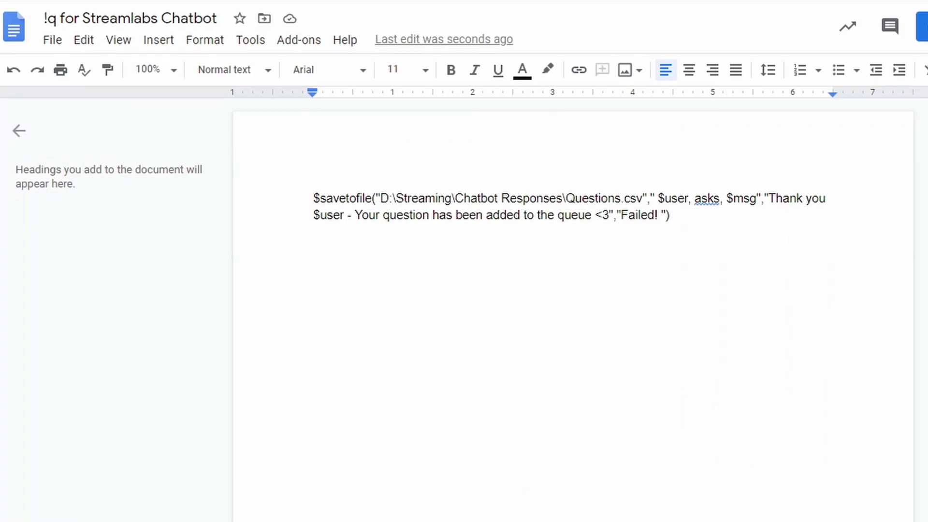
key("ctrl+a")
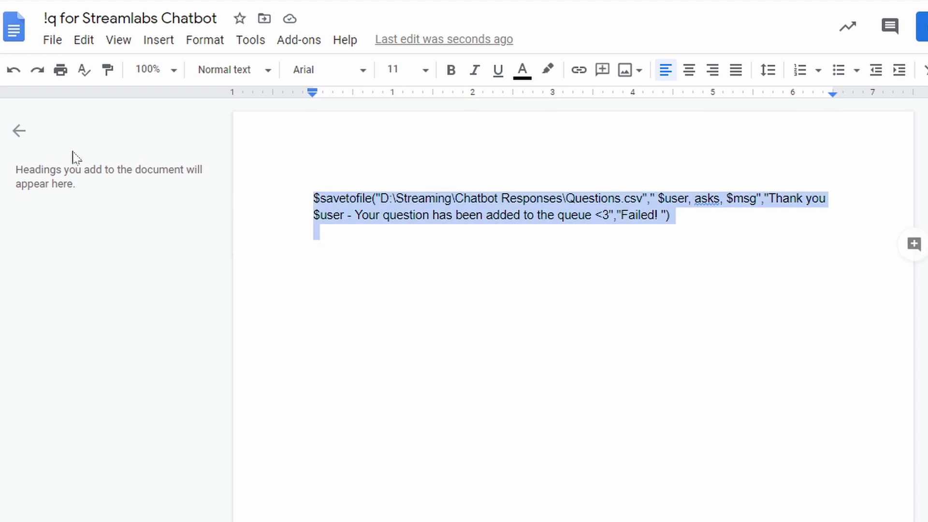
key("Right")
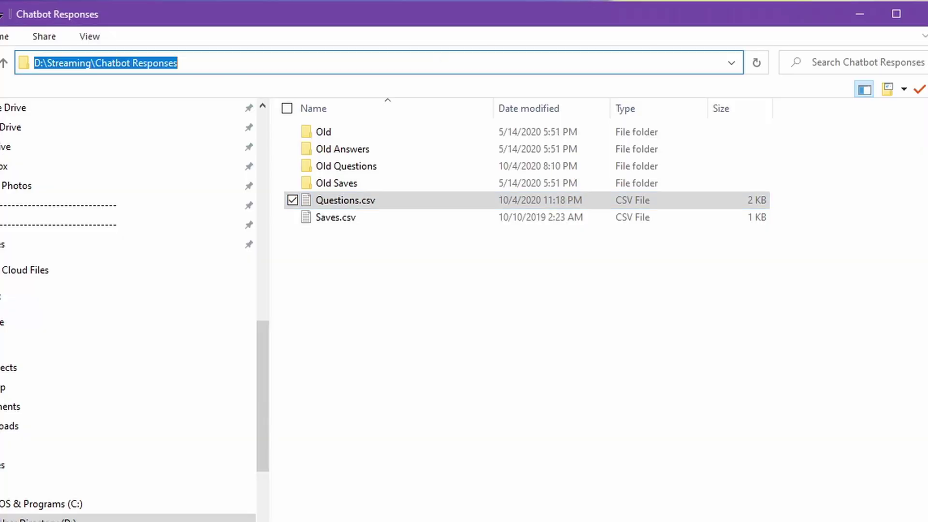
Step: Inspect the D:\Streaming\Chatbot Responses folder path that holds Questions.csv
key("End")
left_click_drag(178, 63, 153, 63)
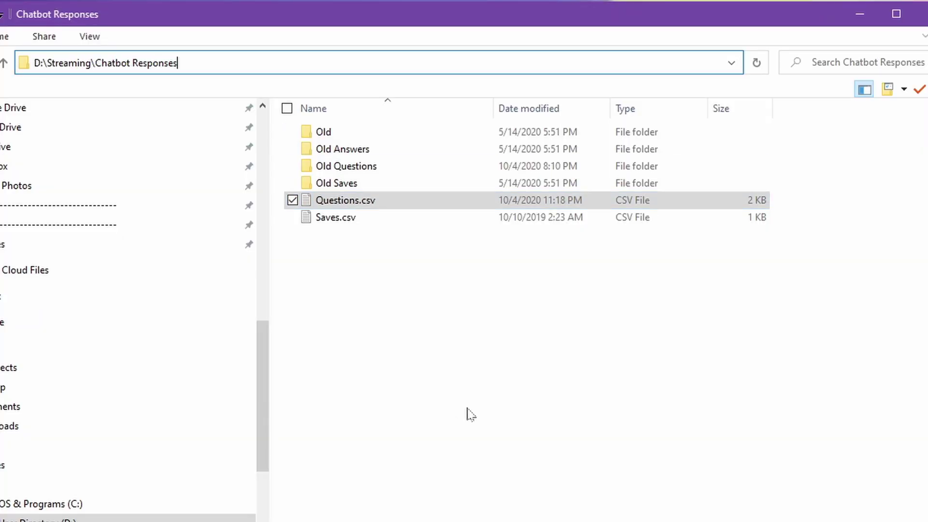
left_click(399, 205)
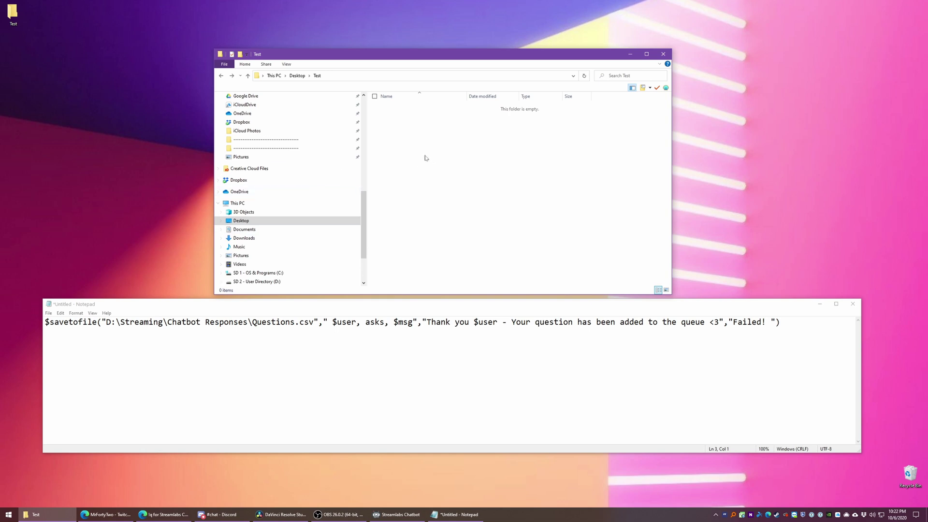
Step: Paste the Test folder's full path onto line 3 of the Notepad note
left_click(392, 77)
key("ctrl+c")
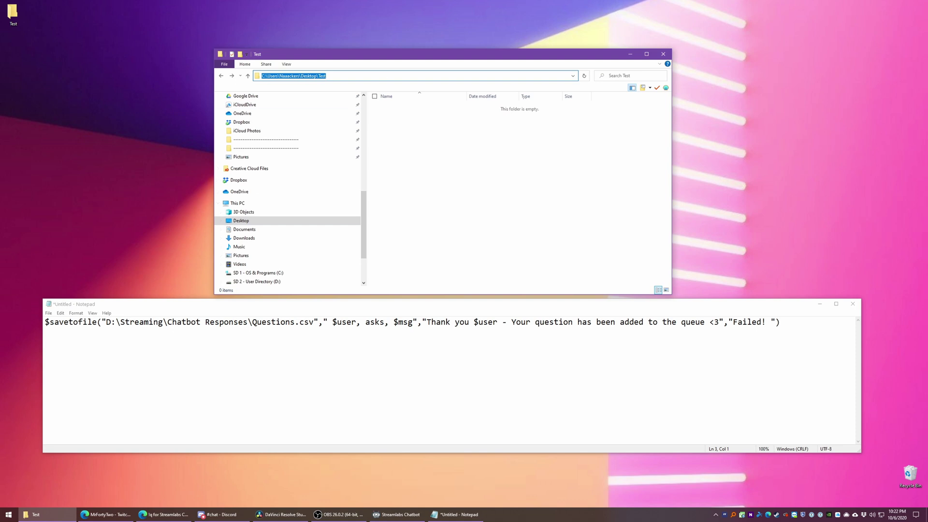
left_click(783, 322)
key("ctrl+v")
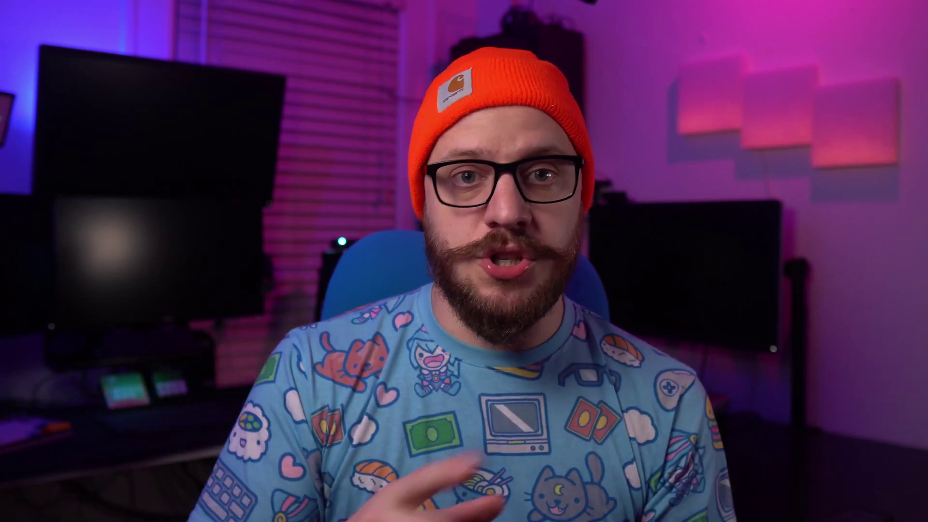
type("uestion")
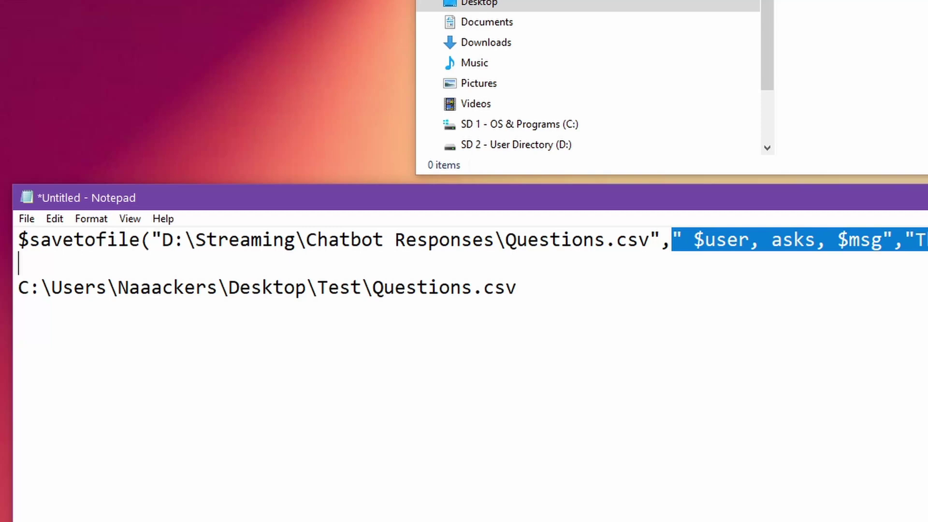
key("shift+Left")
key("shift+Left")
key("shift+Left")
key("shift+Left")
key("shift+Left")
key("shift+Left")
key("shift+Right")
key("shift+Right")
key("shift+Right")
key("shift+Right")
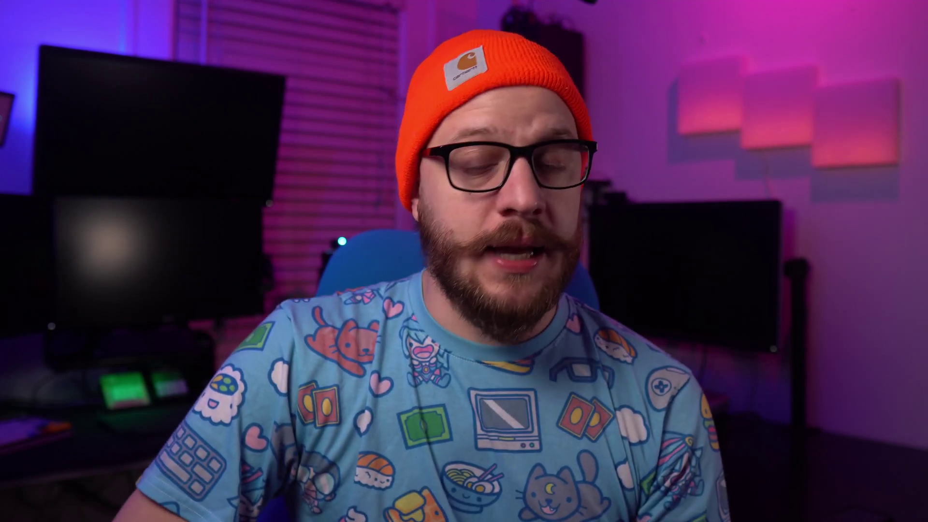
Step: Point out the line's thank-you message, Failed! fallback and new Questions.csv path
left_click_drag(142, 307, 371, 306)
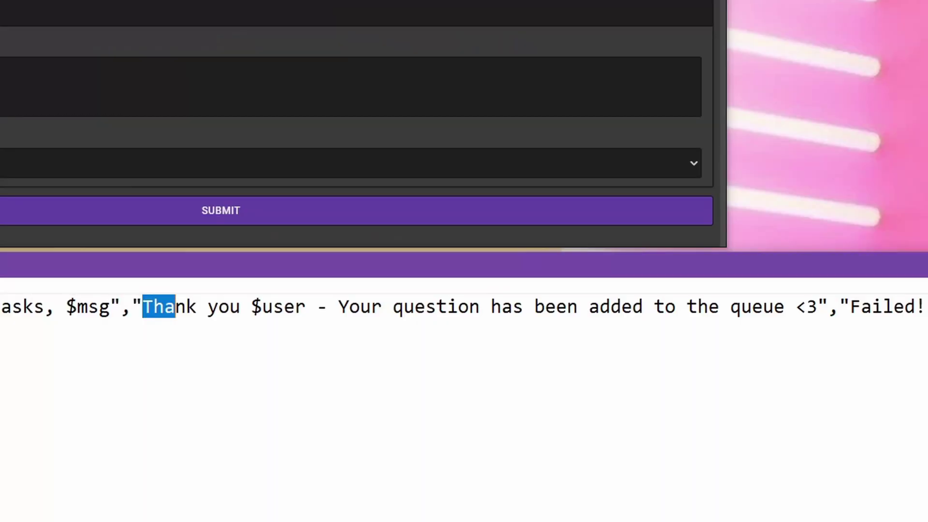
left_click_drag(588, 306, 828, 307)
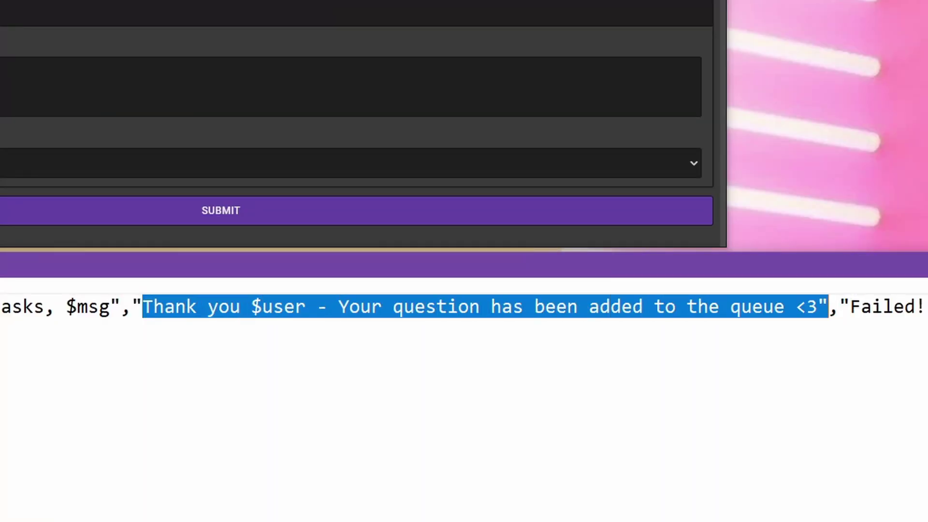
key("Right")
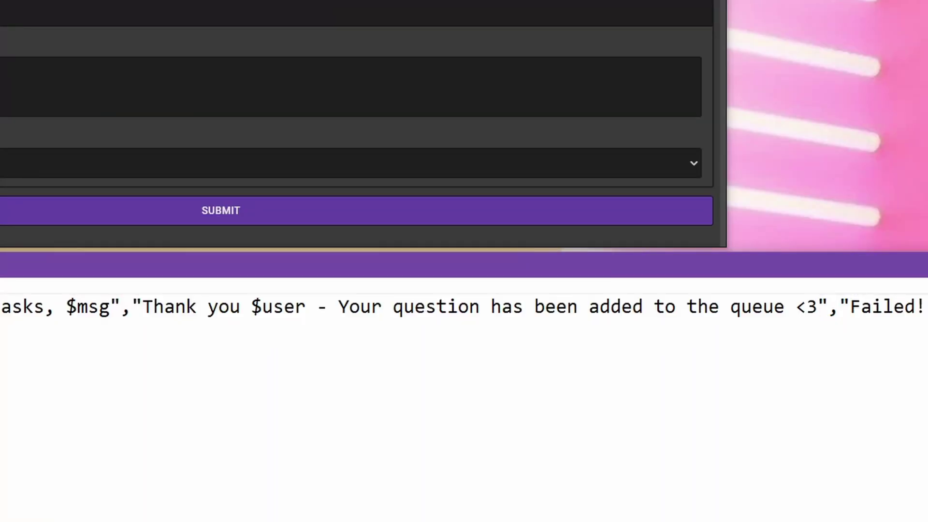
left_click_drag(142, 306, 317, 306)
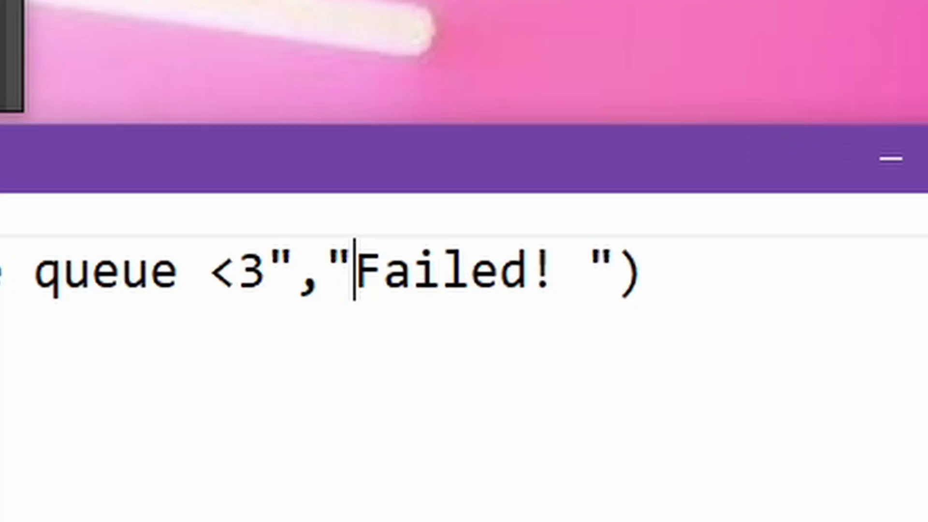
key("shift+Right")
key("shift+Right")
key("shift+Right")
key("shift+Right")
key("shift+Right")
key("shift+Right")
key("shift+Right")
key("shift+Right")
key("Right")
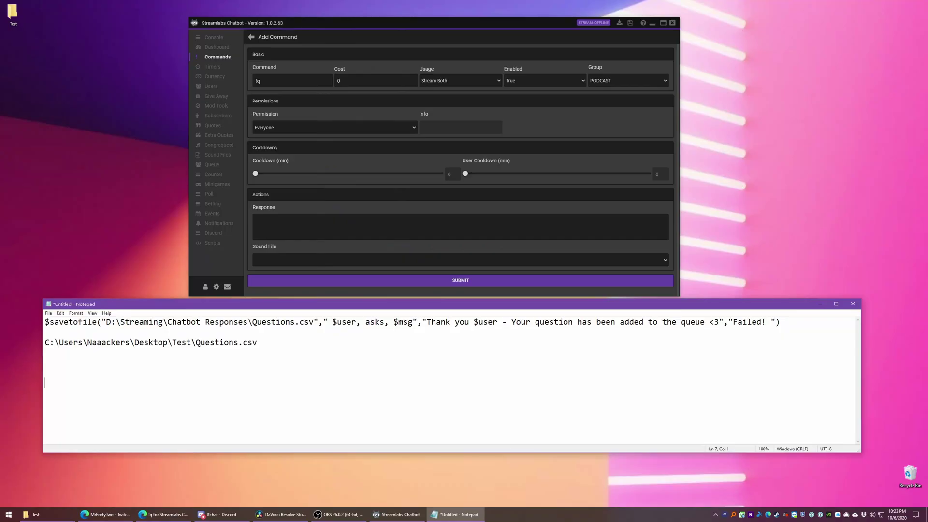
left_click_drag(44, 342, 257, 342)
key("ctrl+c")
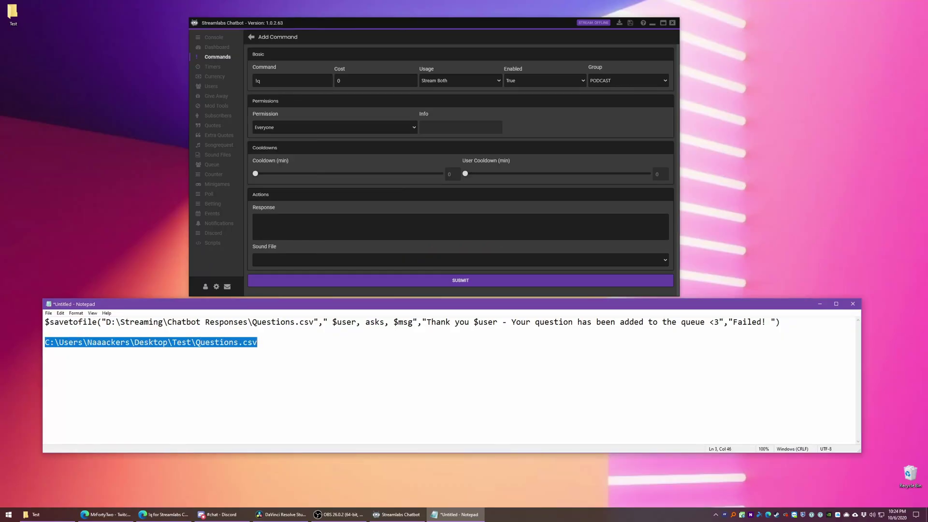
Step: Replace the old D:\Streaming save path with the desktop Test folder path
left_click(106, 322)
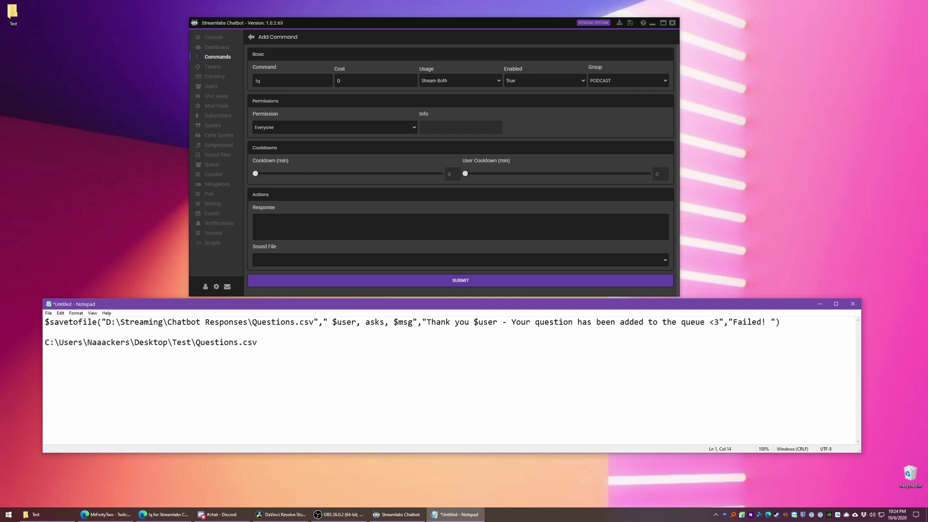
left_click_drag(125, 322, 290, 321)
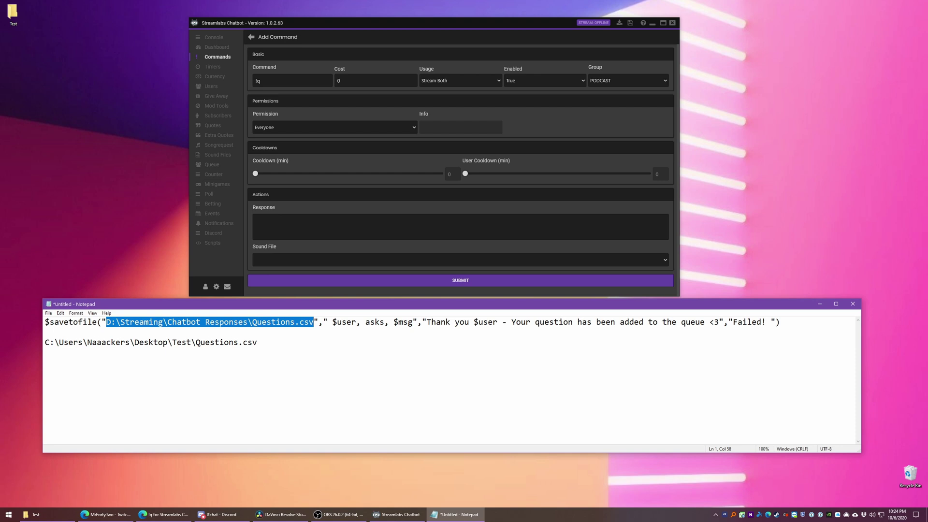
key("ctrl+v")
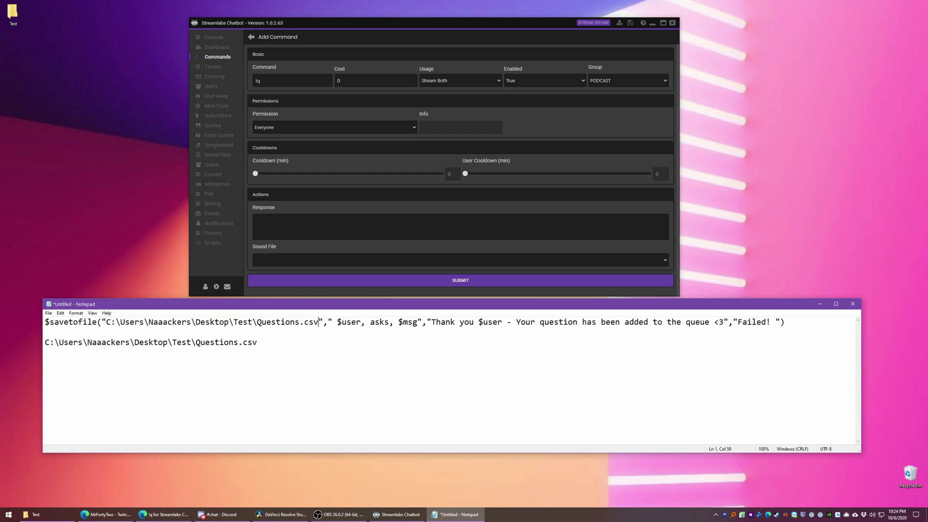
left_click_drag(340, 322, 413, 321)
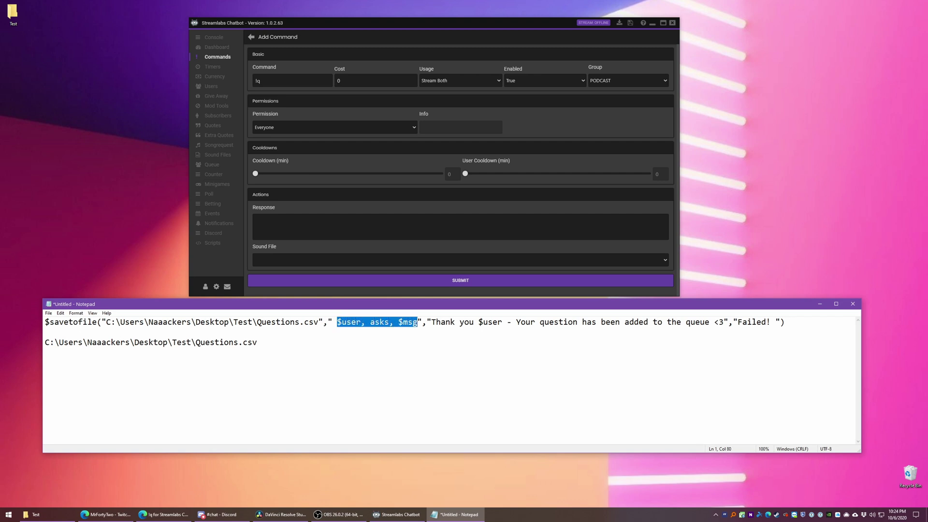
left_click(257, 342)
Step: Change the thank-you reply to 'THANK YOU $user' and select the whole $savetofile line
left_click_drag(431, 322, 535, 321)
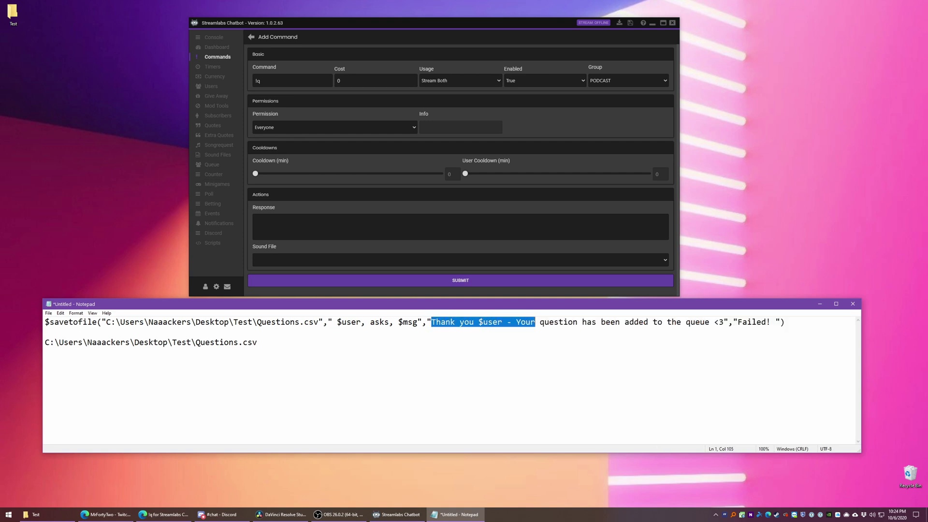
left_click(44, 332)
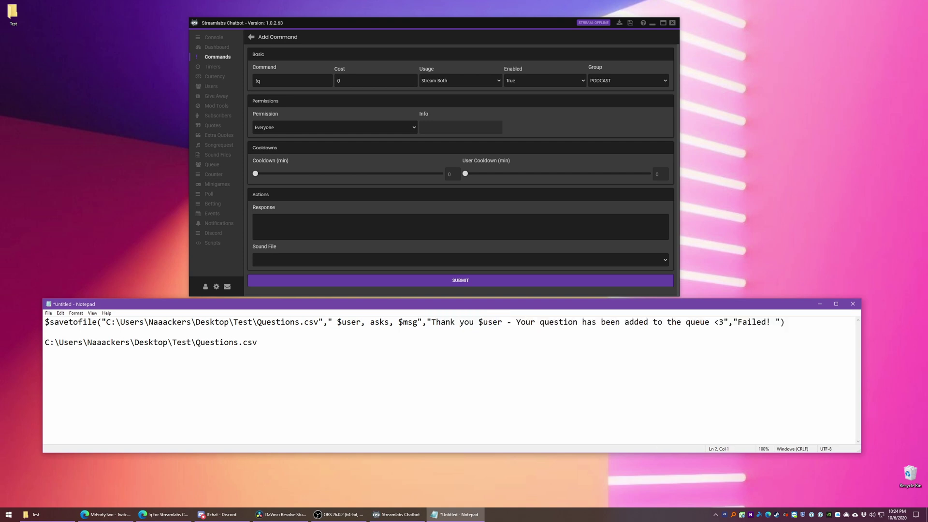
left_click_drag(441, 322, 719, 322)
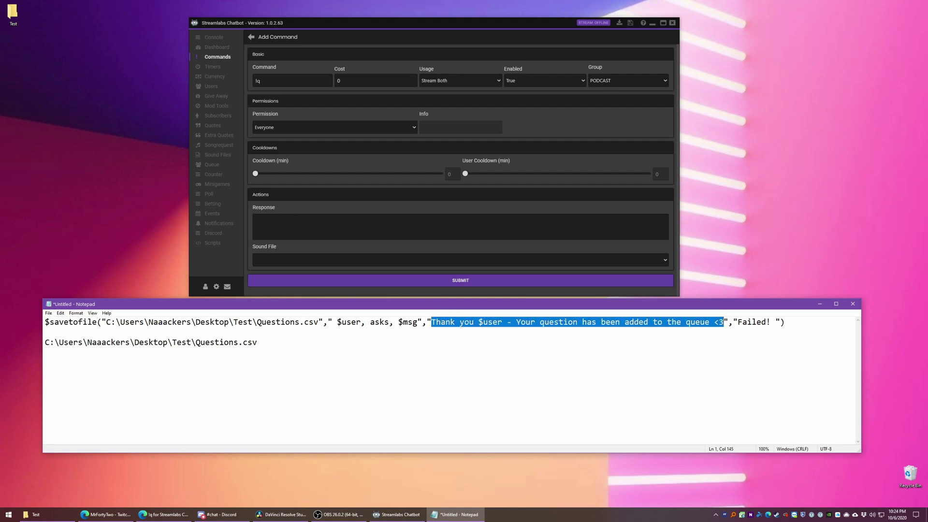
type("THANK YOU ")
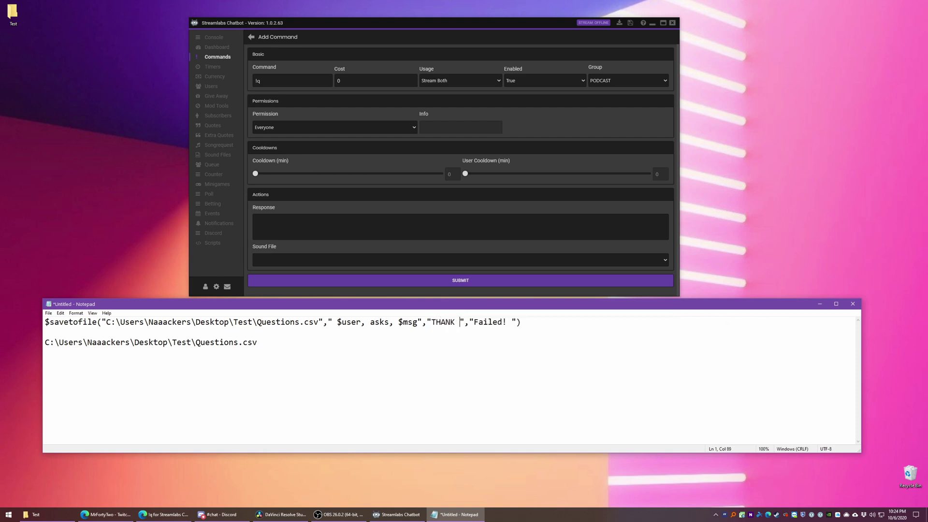
type("$user")
left_click(257, 342)
left_click_drag(564, 322, 45, 322)
key("ctrl+c")
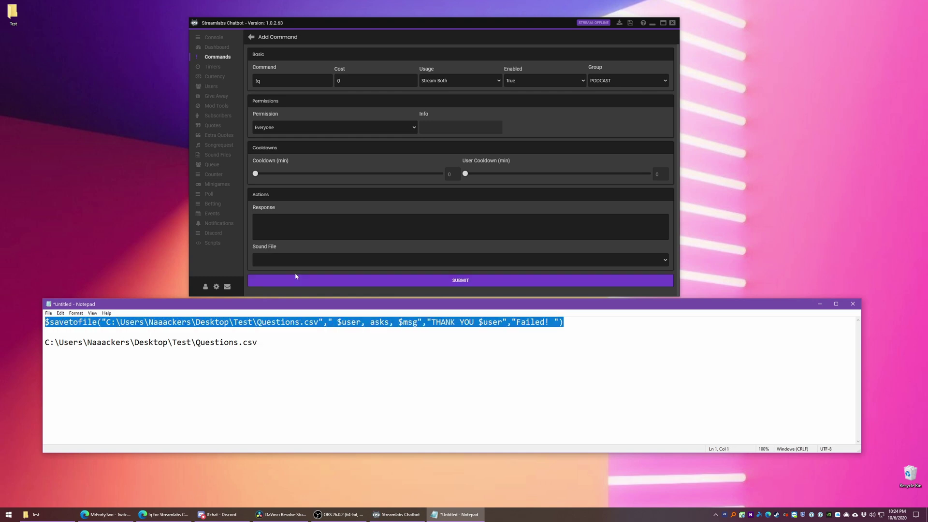
Step: Paste the edited $savetofile line as the !q response and submit the command
left_click(336, 266)
key("ctrl+v")
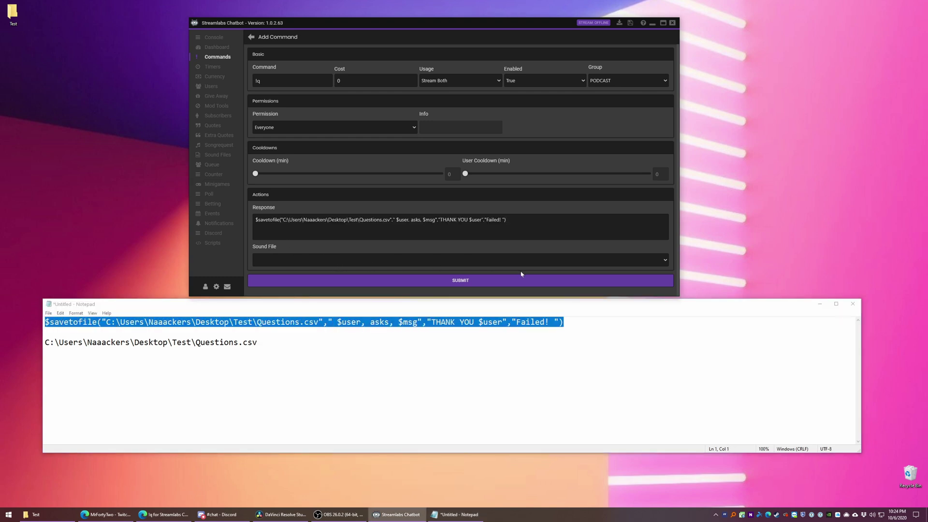
left_click(461, 280)
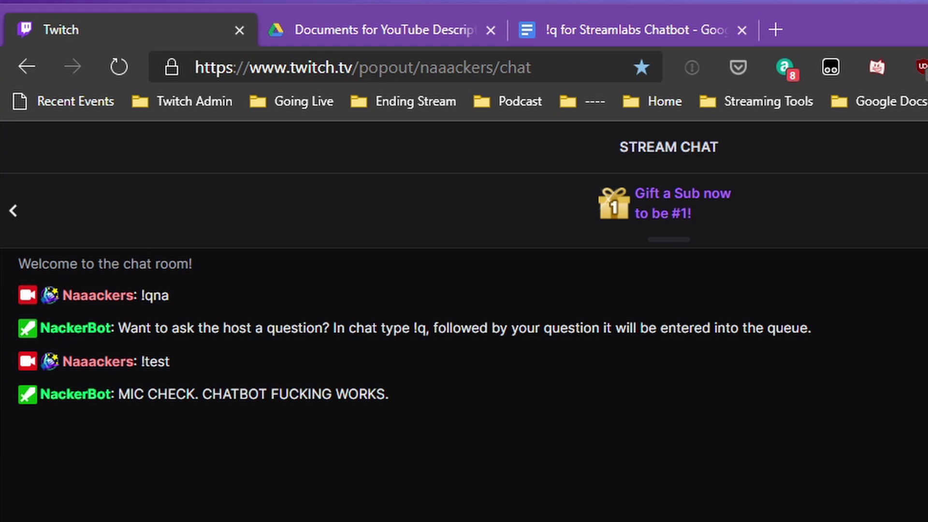
Step: Post two !q questions in chat: the ham and cheese hot pocket and pineapple on pizza
type("am and cheese hot po")
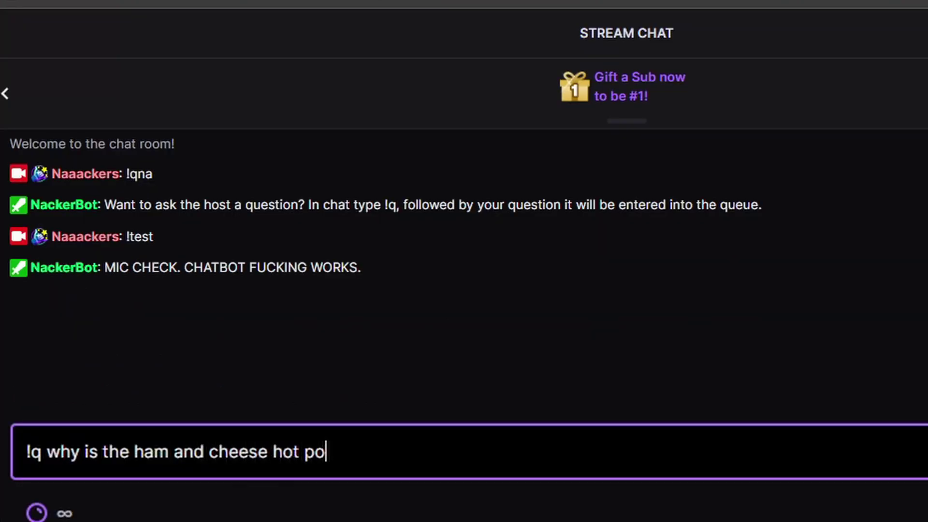
type("cket the best?")
key("Return")
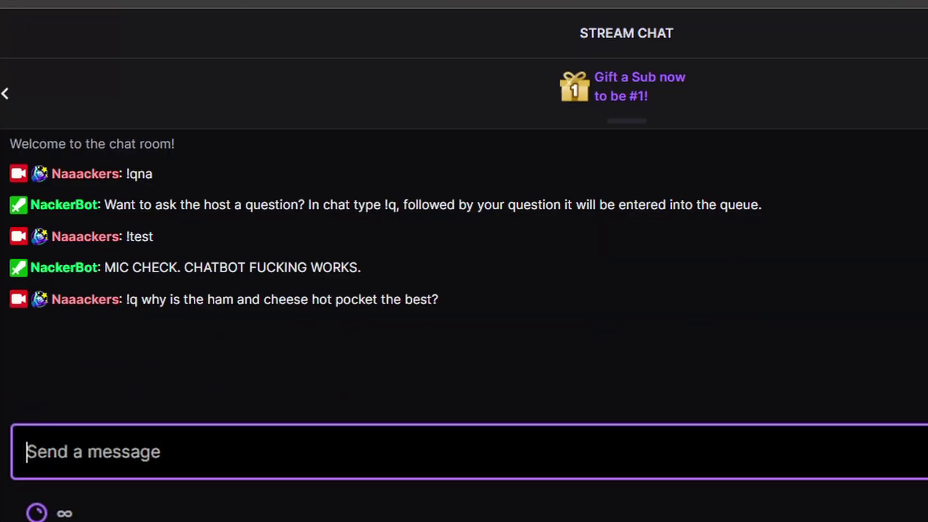
type("!q why does ")
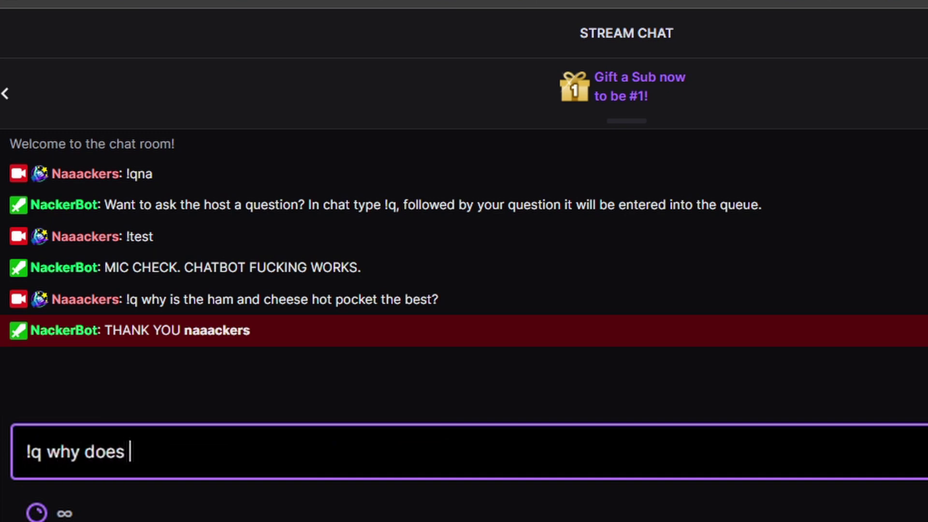
type("pineapple belong on pizza?")
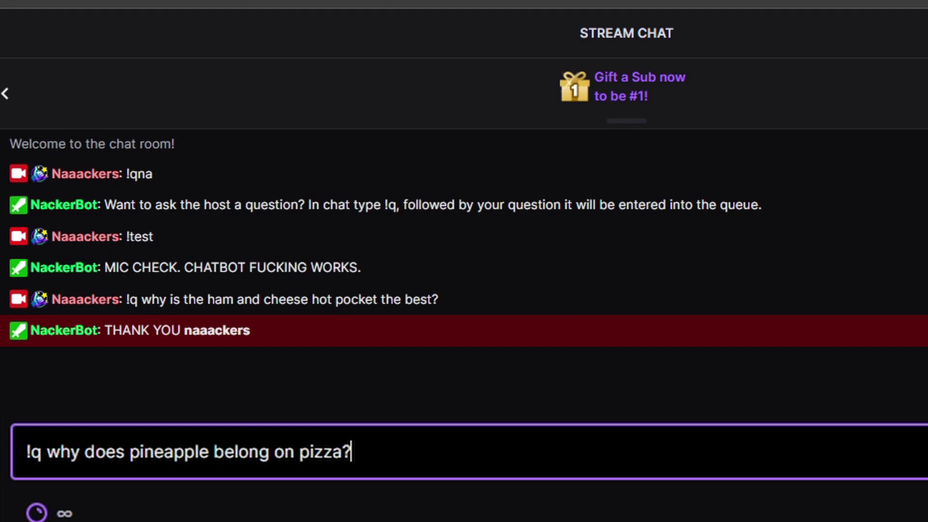
key("Return")
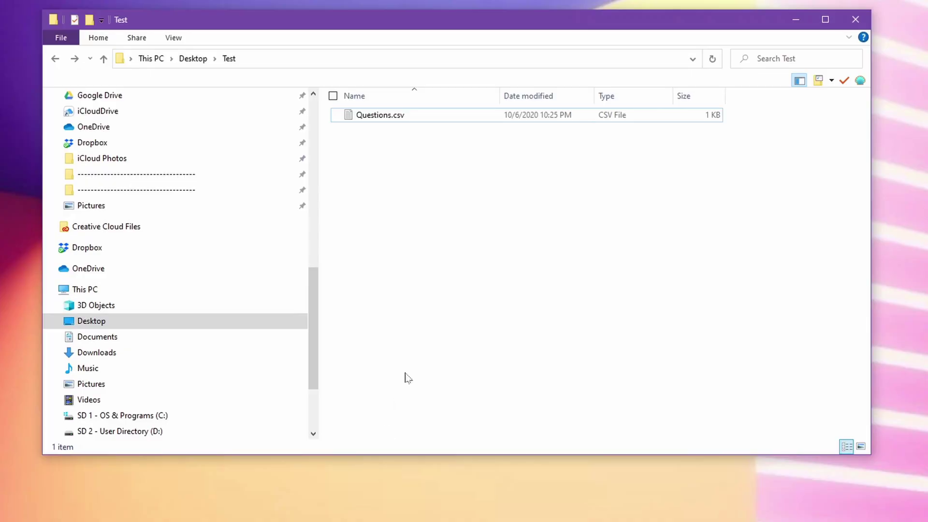
Step: Open the Test folder's Questions.csv with Notepad and move it over Explorer
left_click(416, 117)
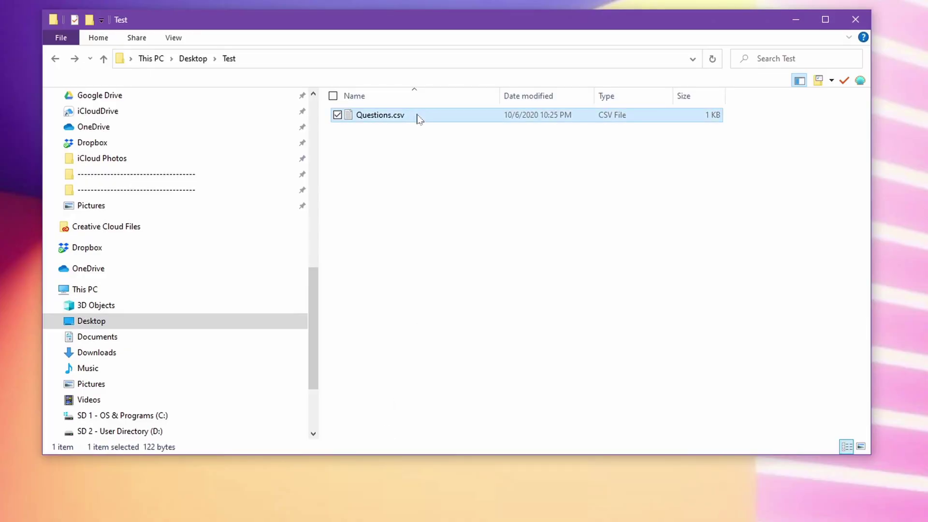
right_click(416, 116)
mouse_move(524, 265)
left_click(679, 265)
left_click_drag(747, 382, 439, 77)
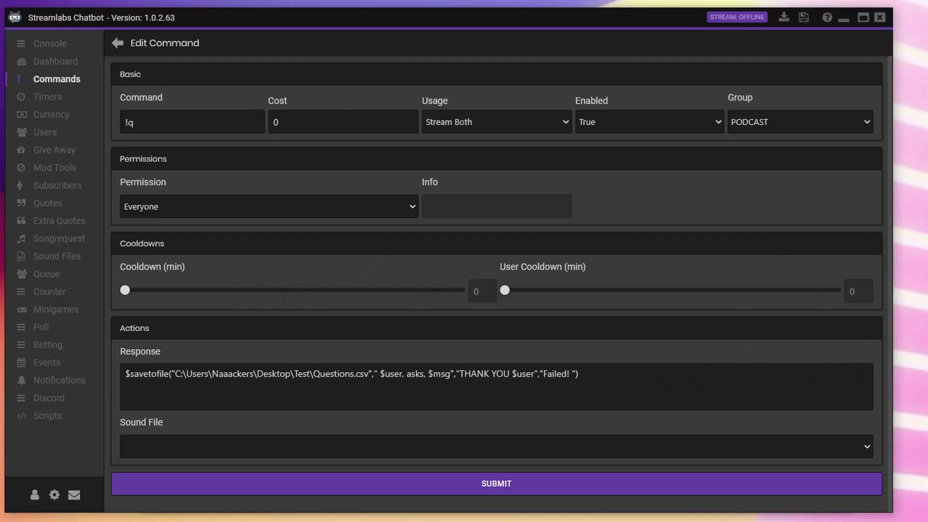
Step: Paste the longer queue-message response and swap its D:\Streaming path for the desktop Test path
left_click_drag(578, 374, 125, 374)
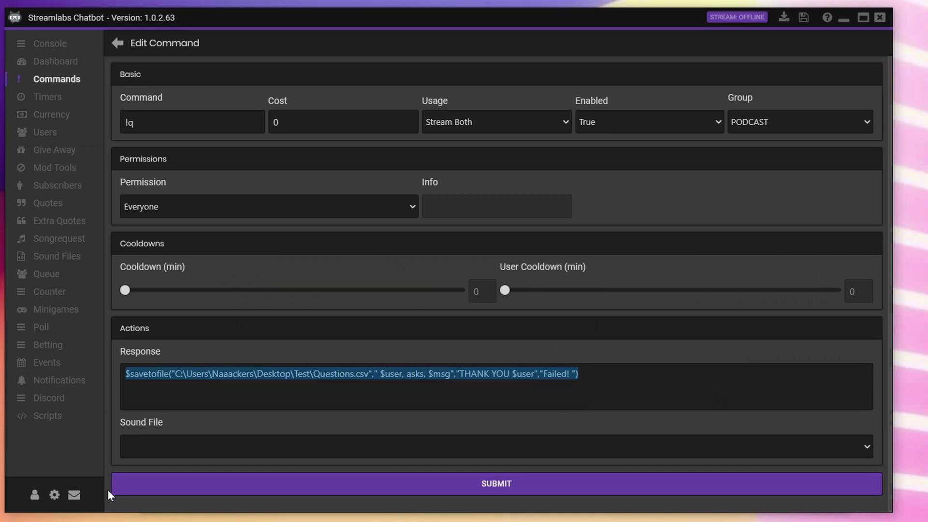
type("$savetofile(\"D:\\Streaming\\Chatbot Responses\\Questions.csv\",\" $user, asks, $msg\",\"Thank you $user - Your question has been added to the queue <3\",\"Failed! \")")
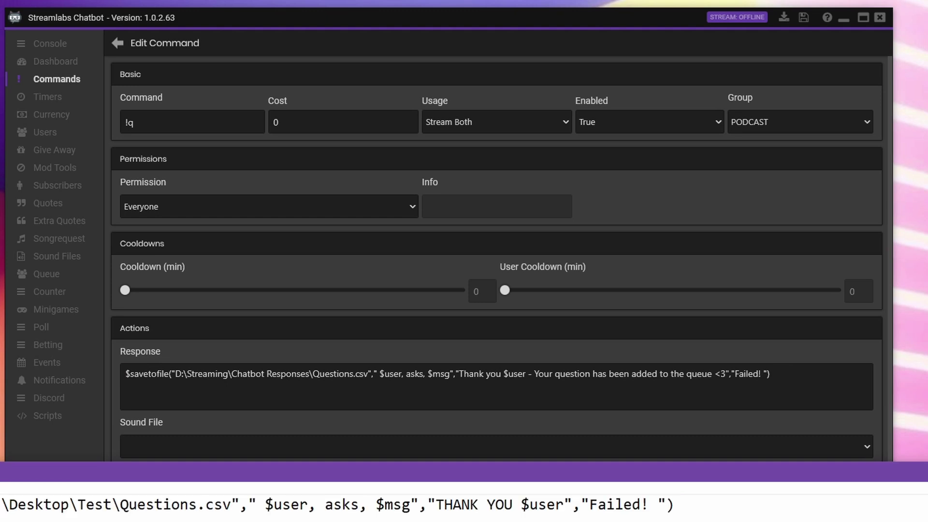
left_click_drag(175, 373, 373, 374)
type("C:\\Users\\Naaackers\\Desktop\\Test\\Questions.csv")
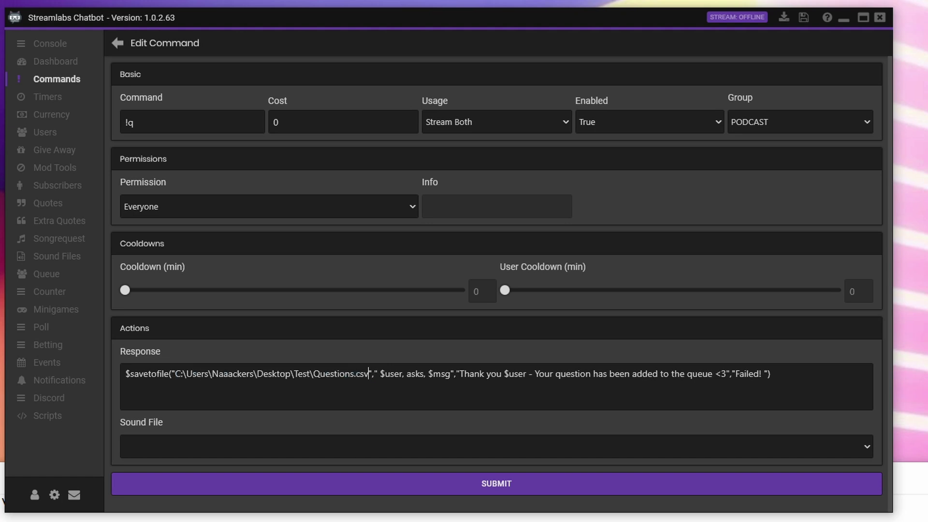